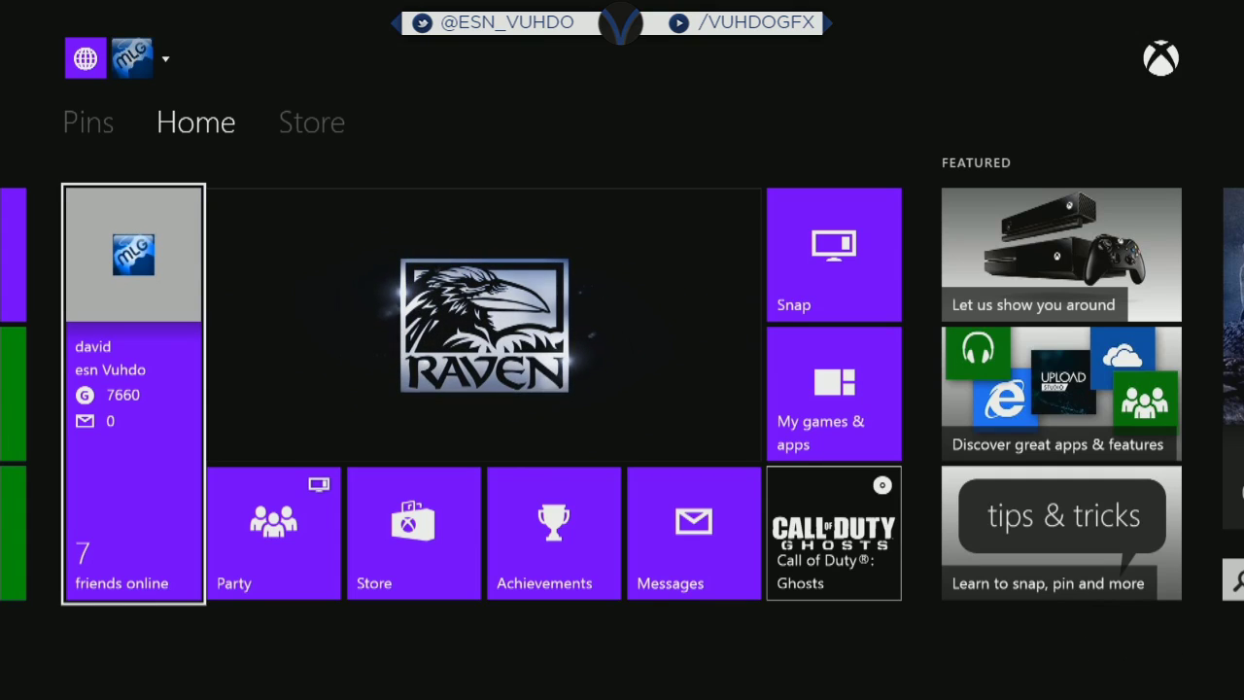
- Move focus to the Call of Duty: Ghosts tile on the home screen
{"action": "key", "text": "Right"}
{"action": "key", "text": "Left"}
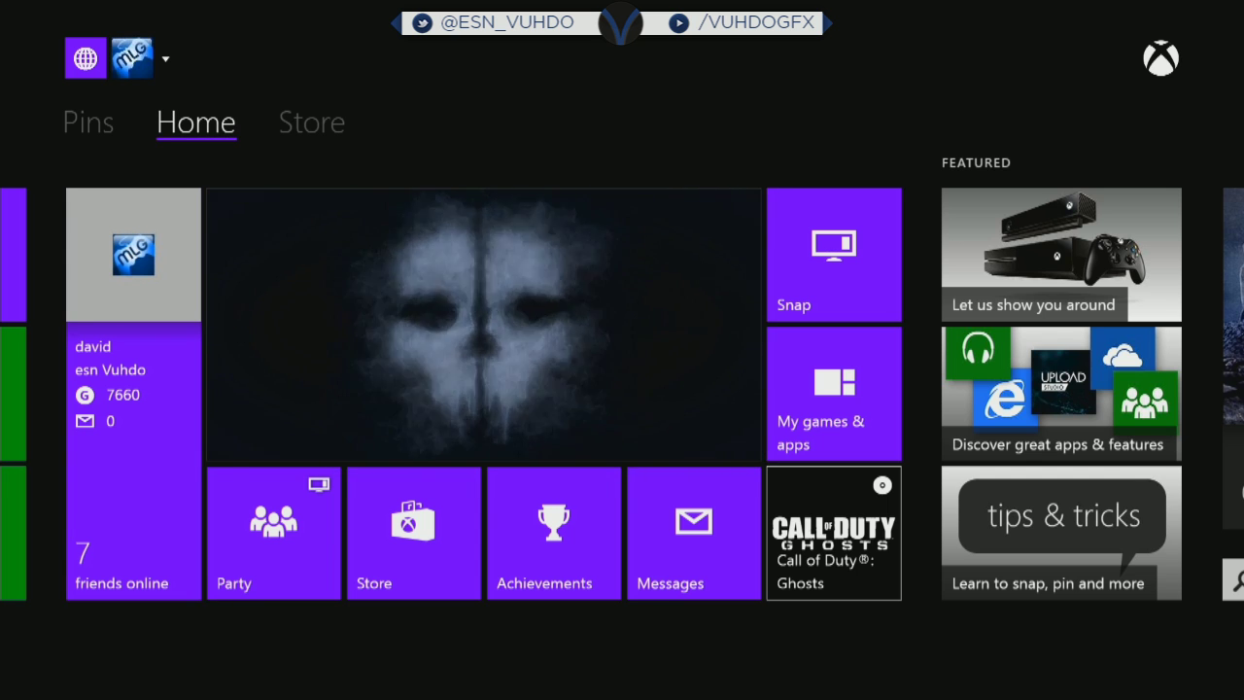
{"action": "key", "text": "Right"}
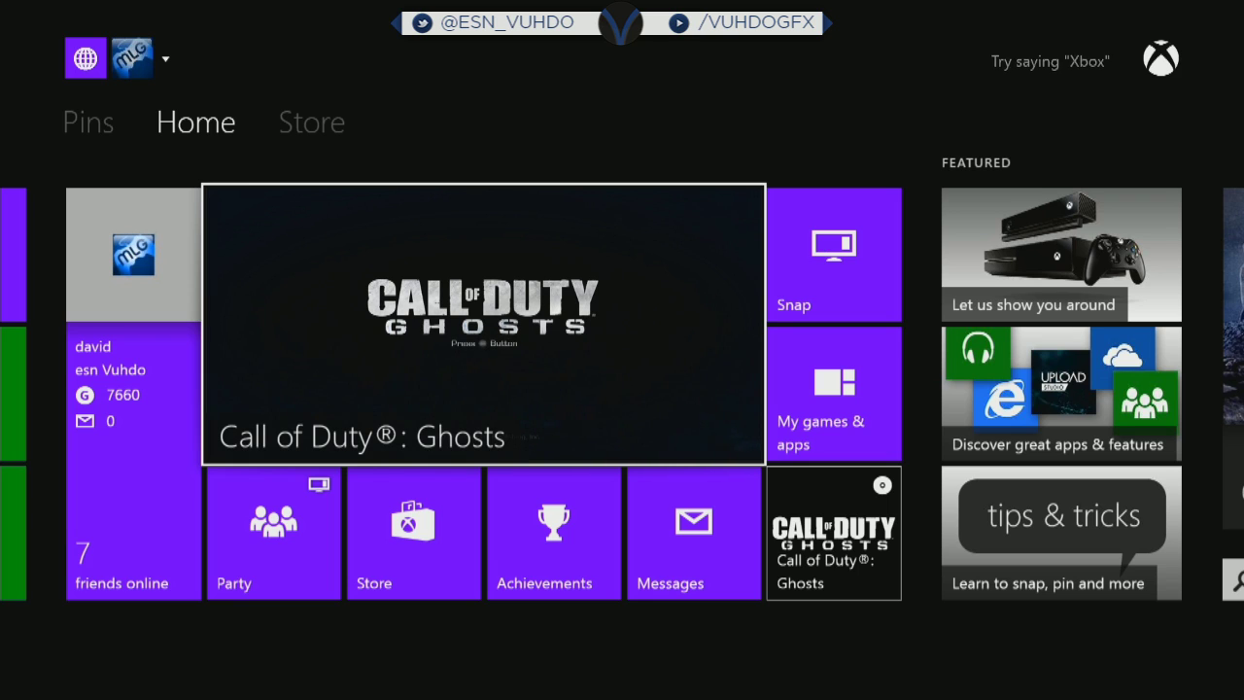
{"action": "key", "text": "Down"}
{"action": "key", "text": "Left"}
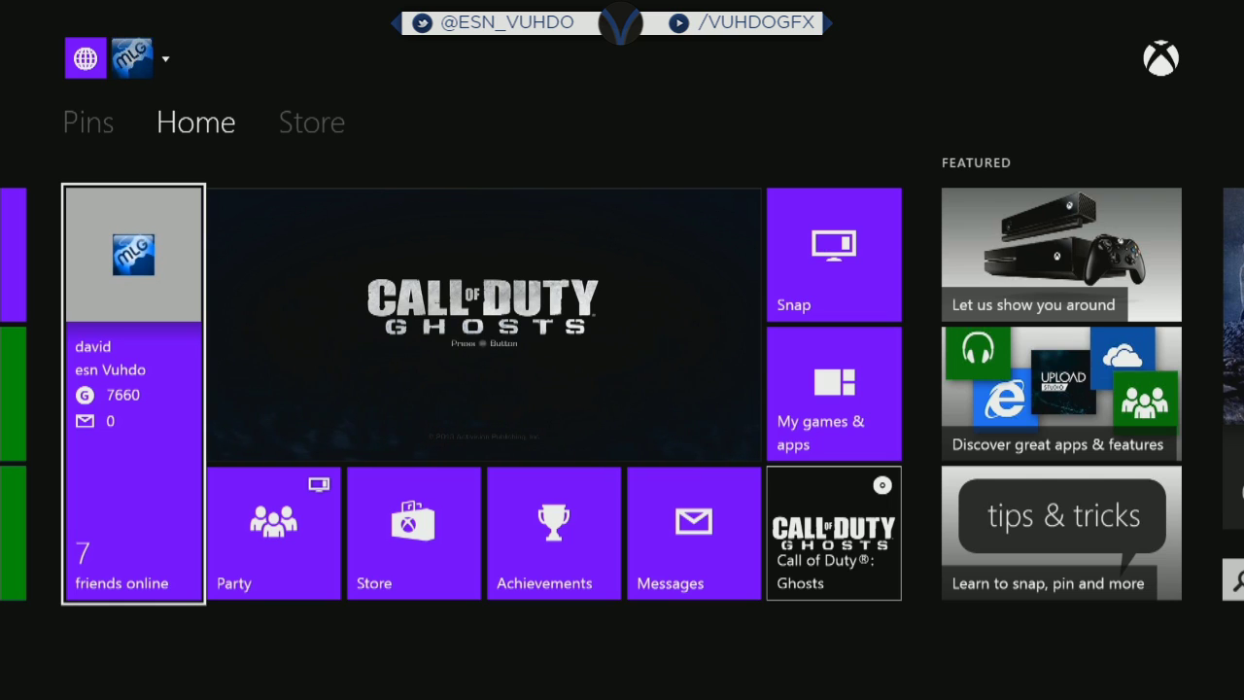
{"action": "key", "text": "Right"}
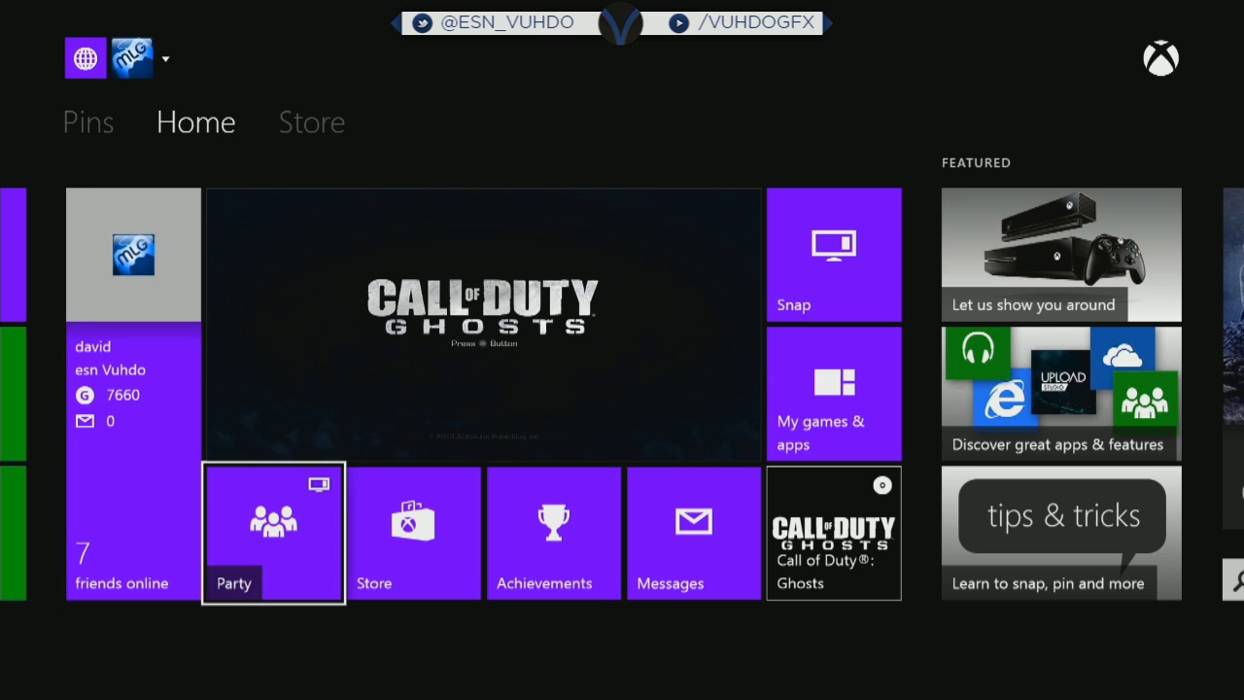
{"action": "key", "text": "Right"}
{"action": "key", "text": "Up"}
{"action": "key", "text": "Down"}
{"action": "key", "text": "Up"}
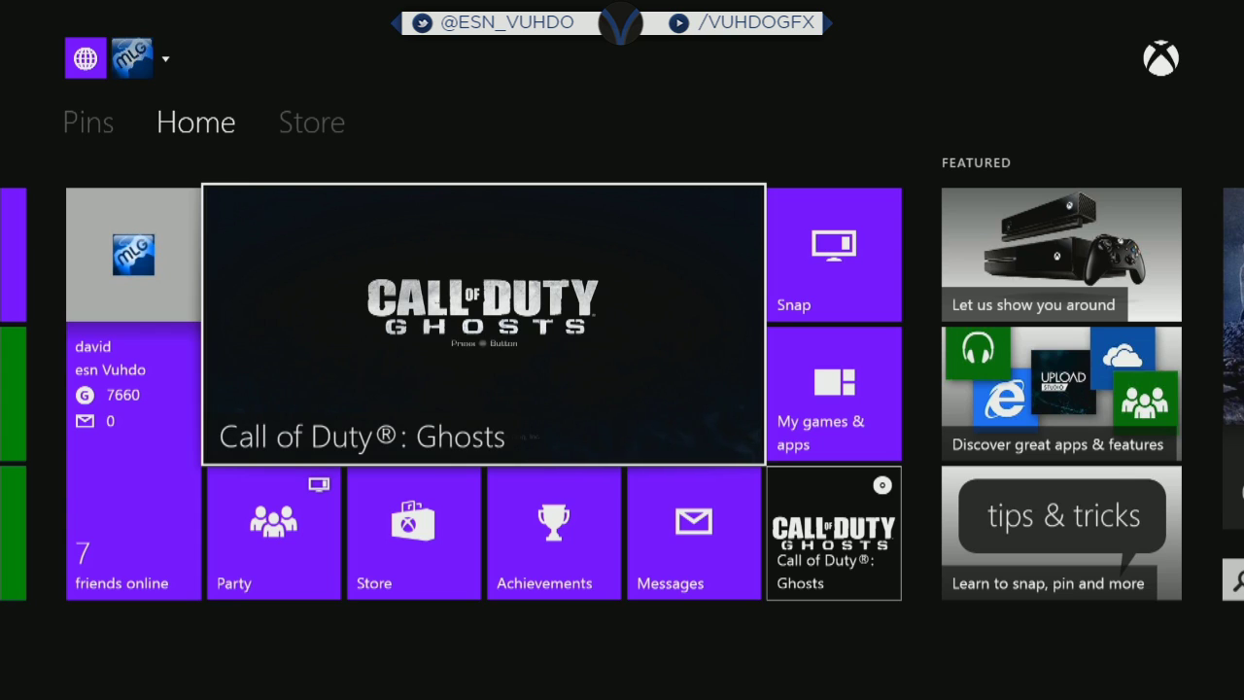
- From the game's Menu options, open Settings to reach the network settings
{"action": "key", "text": "Menu"}
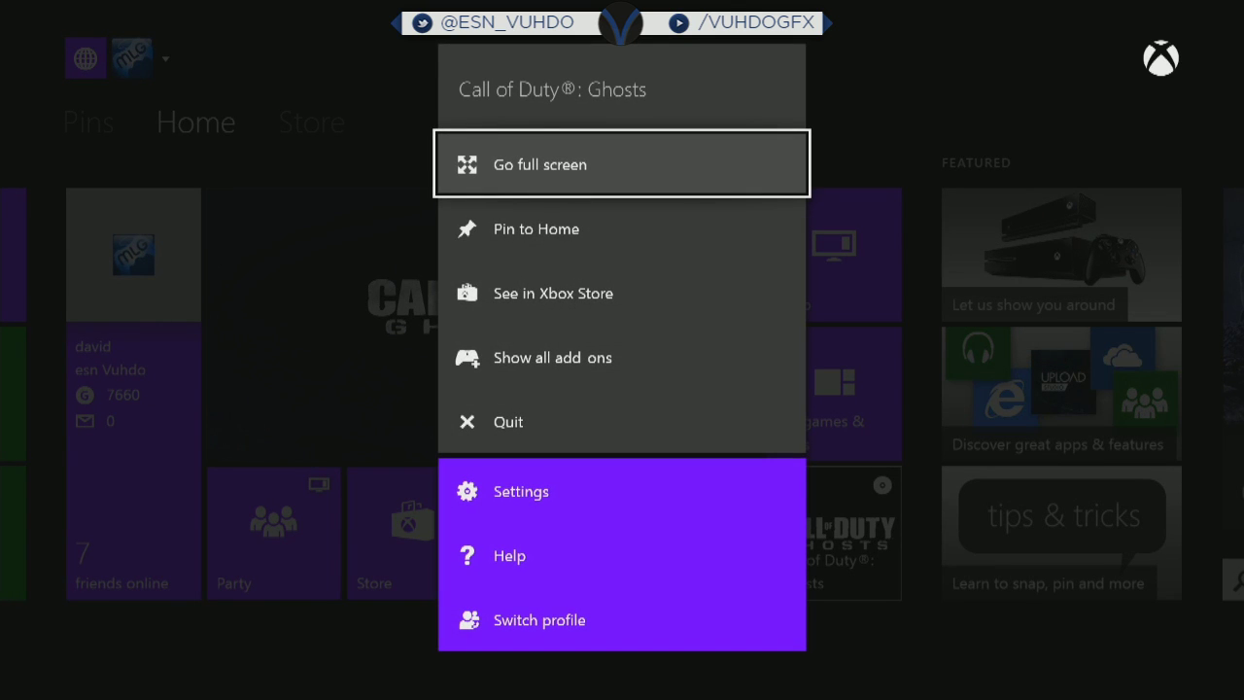
{"action": "key", "text": "Down"}
{"action": "key", "text": "Down"}
{"action": "key", "text": "Down"}
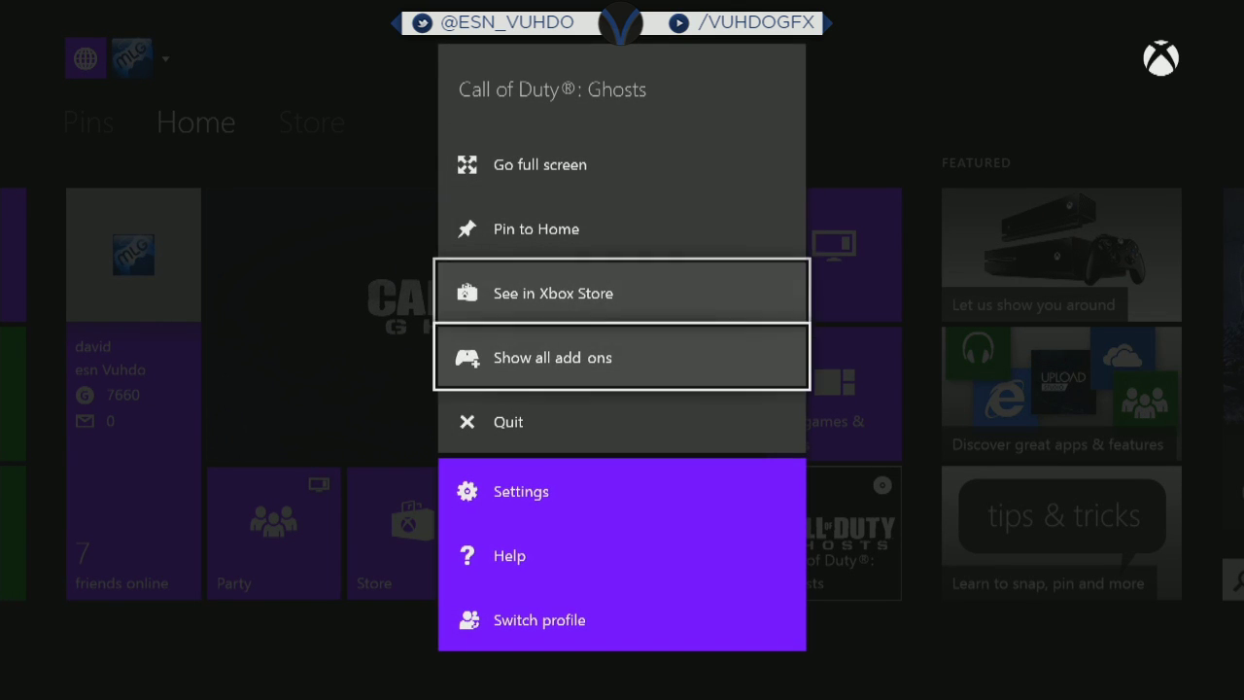
{"action": "key", "text": "Up"}
{"action": "key", "text": "Up"}
{"action": "key", "text": "Return"}
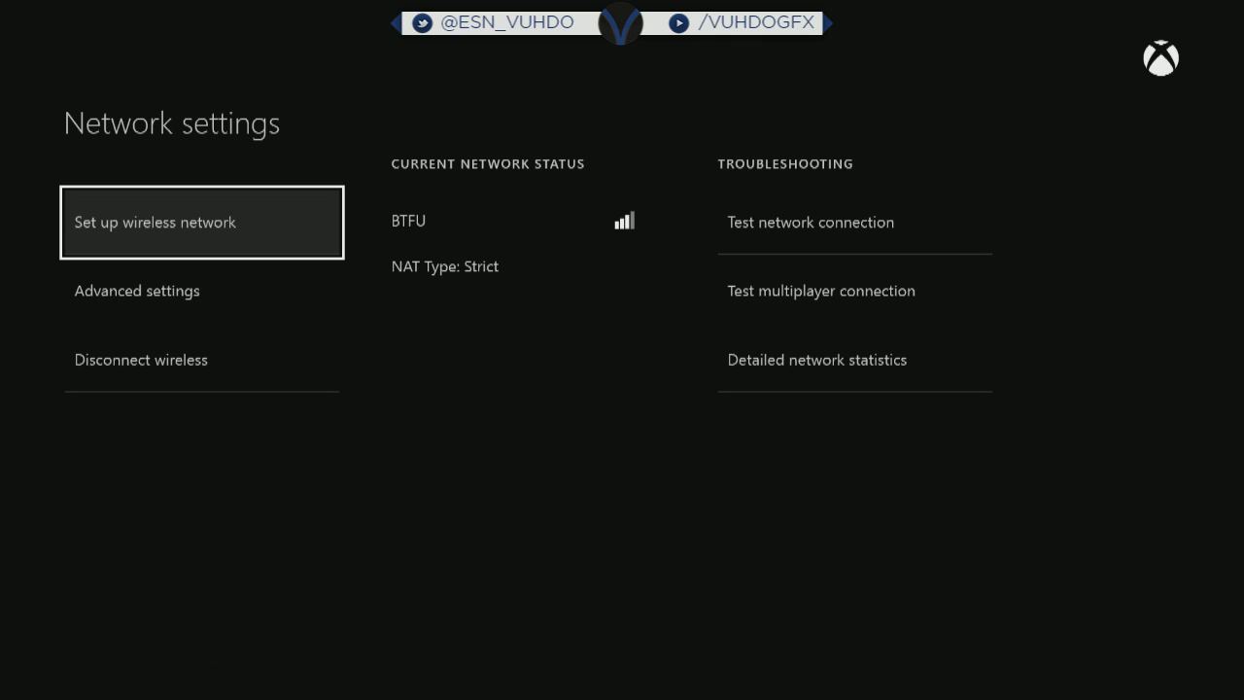
{"action": "key", "text": "Down"}
{"action": "key", "text": "Right"}
{"action": "key", "text": "Up"}
{"action": "key", "text": "Left"}
{"action": "key", "text": "Right"}
{"action": "key", "text": "Left"}
{"action": "key", "text": "Right"}
{"action": "key", "text": "Left"}
{"action": "key", "text": "Right"}
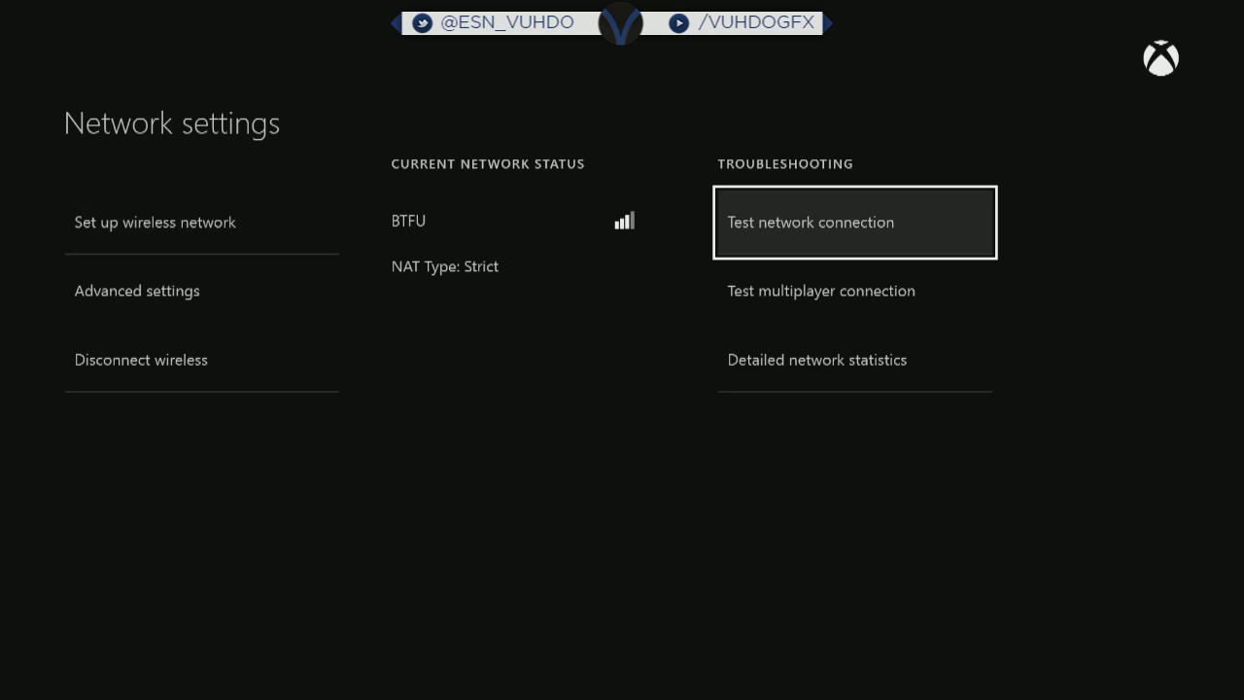
{"action": "key", "text": "Left"}
{"action": "key", "text": "Right"}
{"action": "key", "text": "Down"}
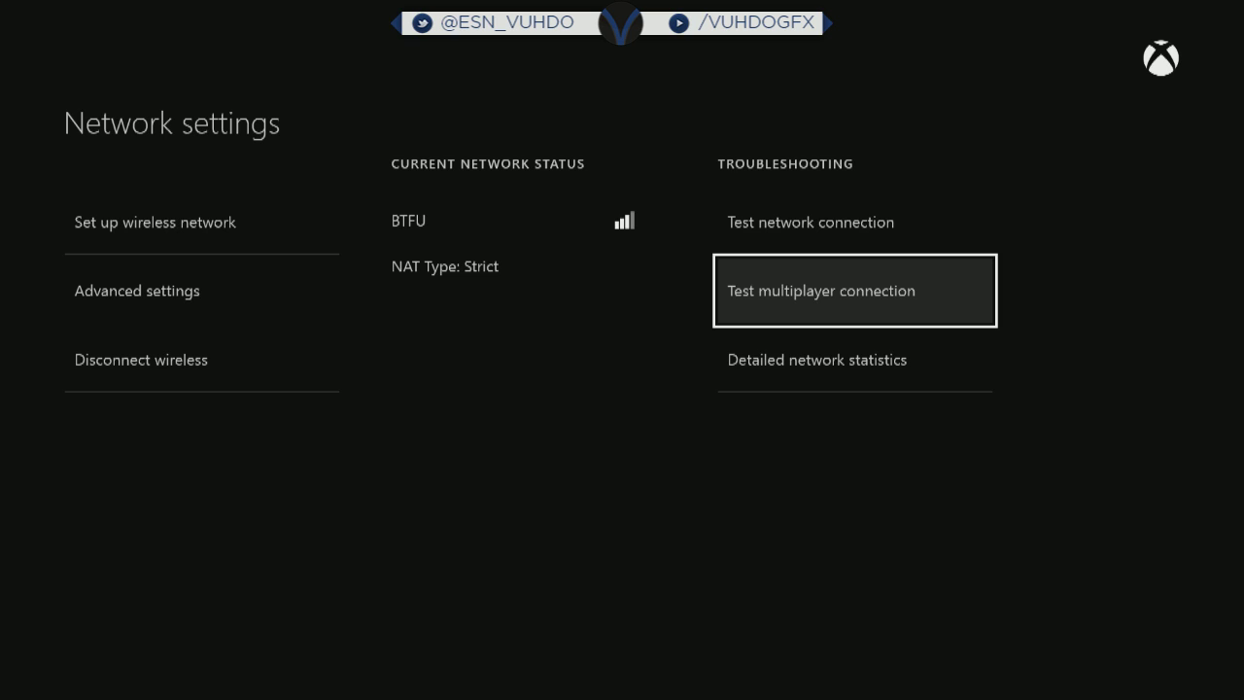
{"action": "key", "text": "Return"}
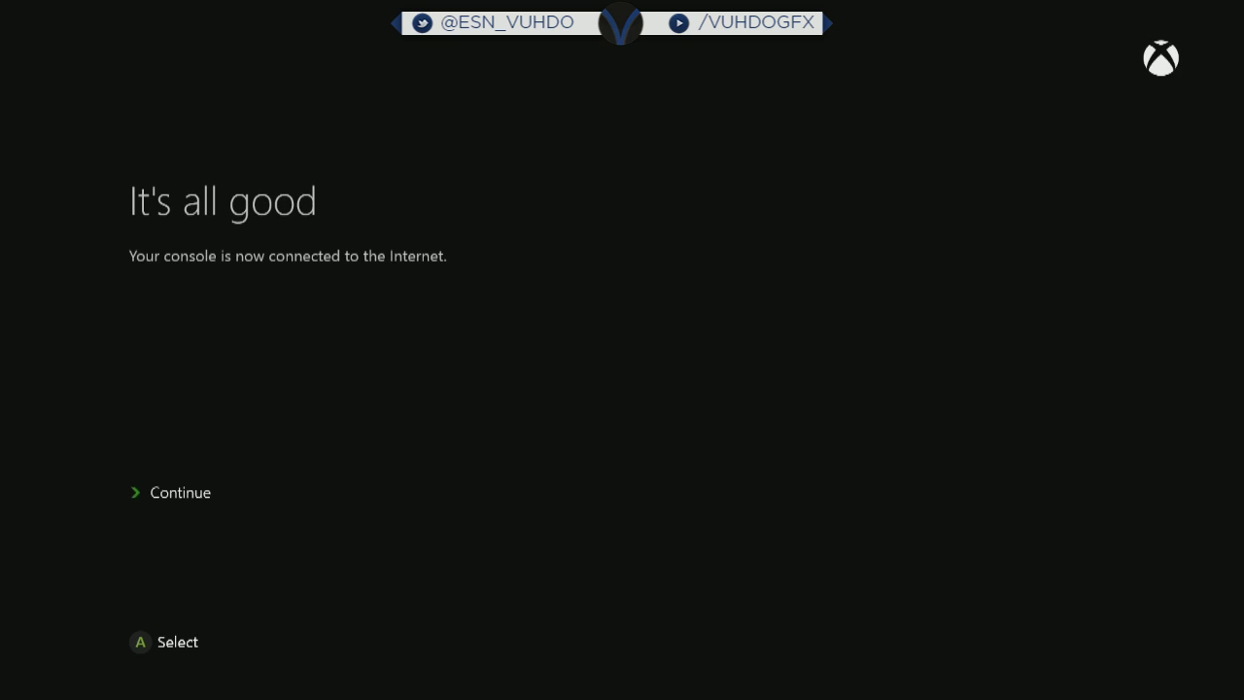
- Dismiss the network test result and open Advanced settings
{"action": "key", "text": "Return"}
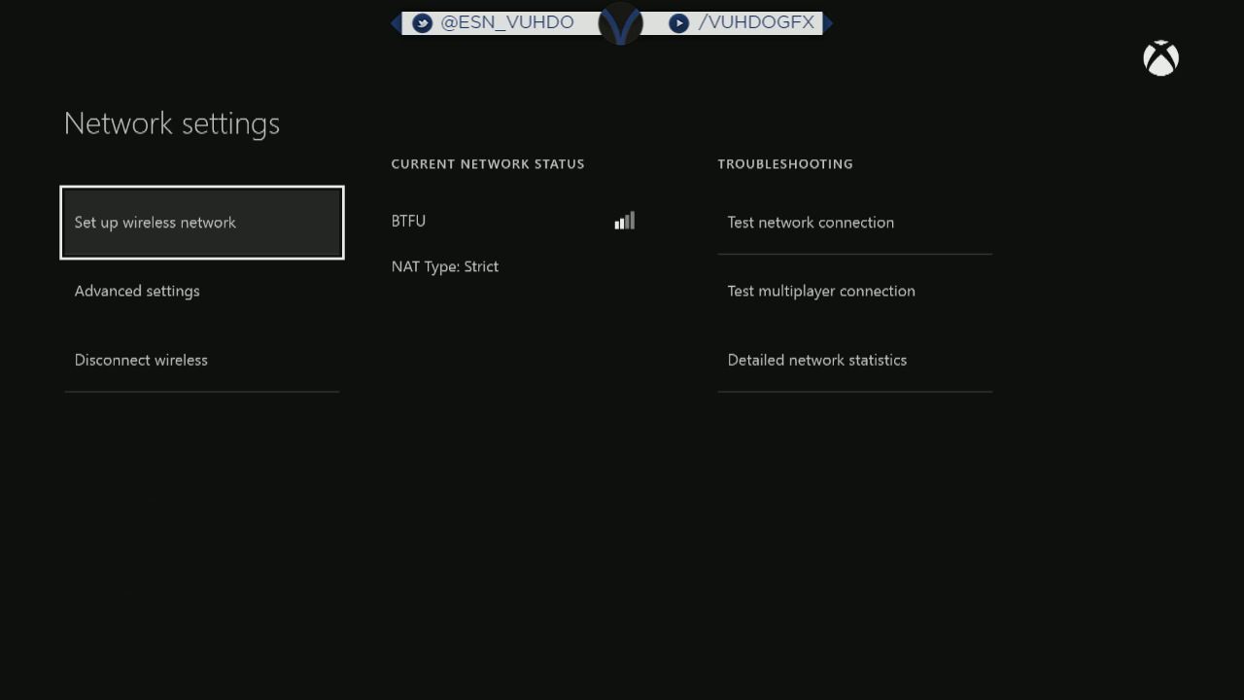
{"action": "key", "text": "Right"}
{"action": "key", "text": "Down"}
{"action": "key", "text": "Left"}
{"action": "key", "text": "Up"}
{"action": "key", "text": "Right"}
{"action": "key", "text": "Down"}
{"action": "key", "text": "Left"}
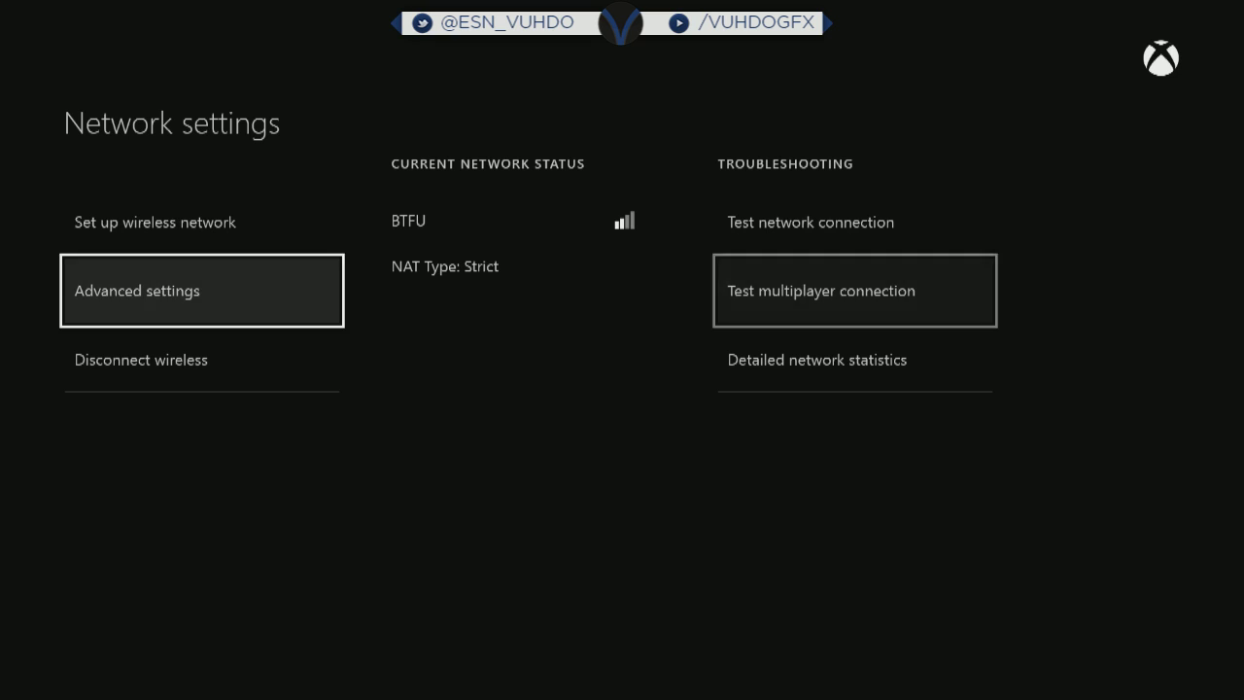
{"action": "key", "text": "Up"}
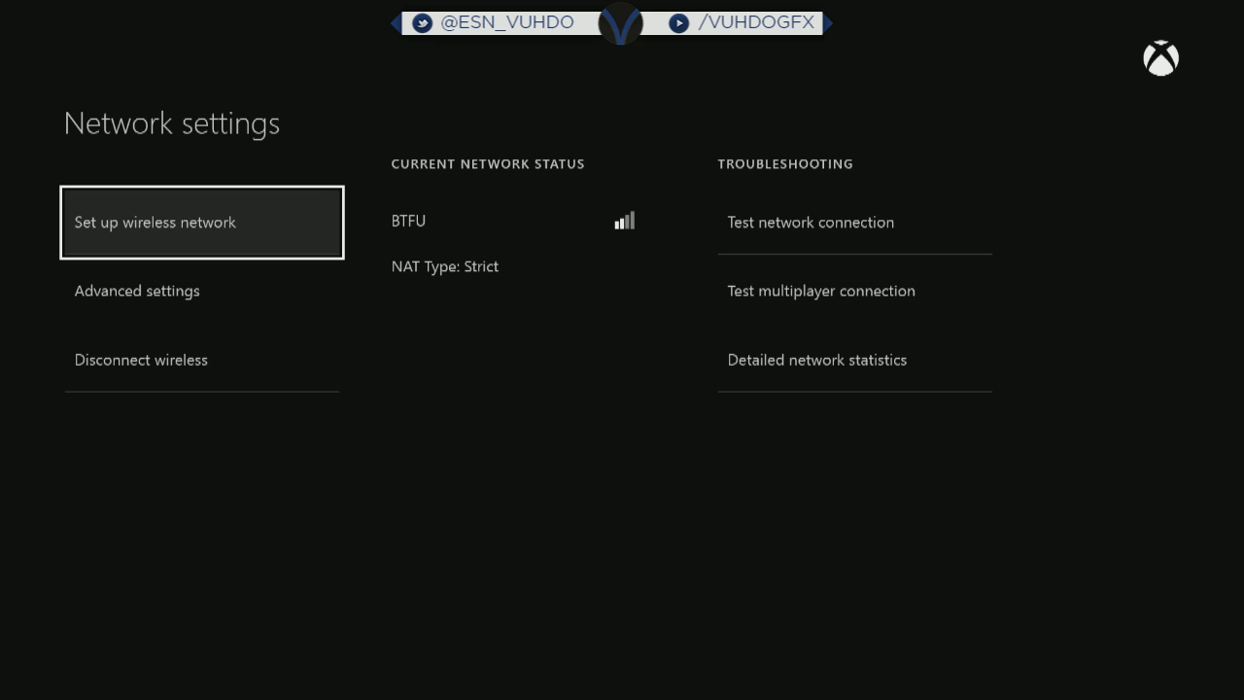
{"action": "key", "text": "Down"}
{"action": "key", "text": "Return"}
- Back out to Network settings and disconnect the console from wireless
{"action": "key", "text": "Escape"}
{"action": "key", "text": "Down"}
{"action": "key", "text": "Down"}
{"action": "key", "text": "Return"}
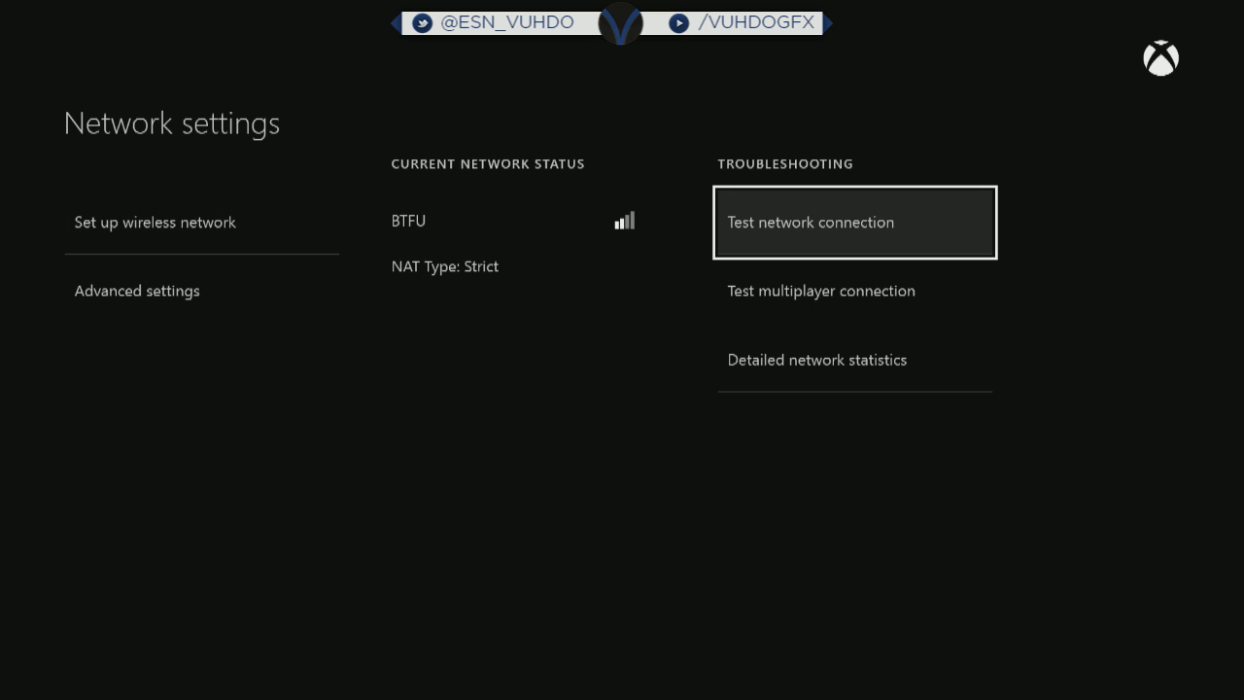
- Review the IP, DNS and MAC options in Advanced settings, then return to Network settings
{"action": "key", "text": "Right"}
{"action": "key", "text": "Left"}
{"action": "key", "text": "Down"}
{"action": "key", "text": "Return"}
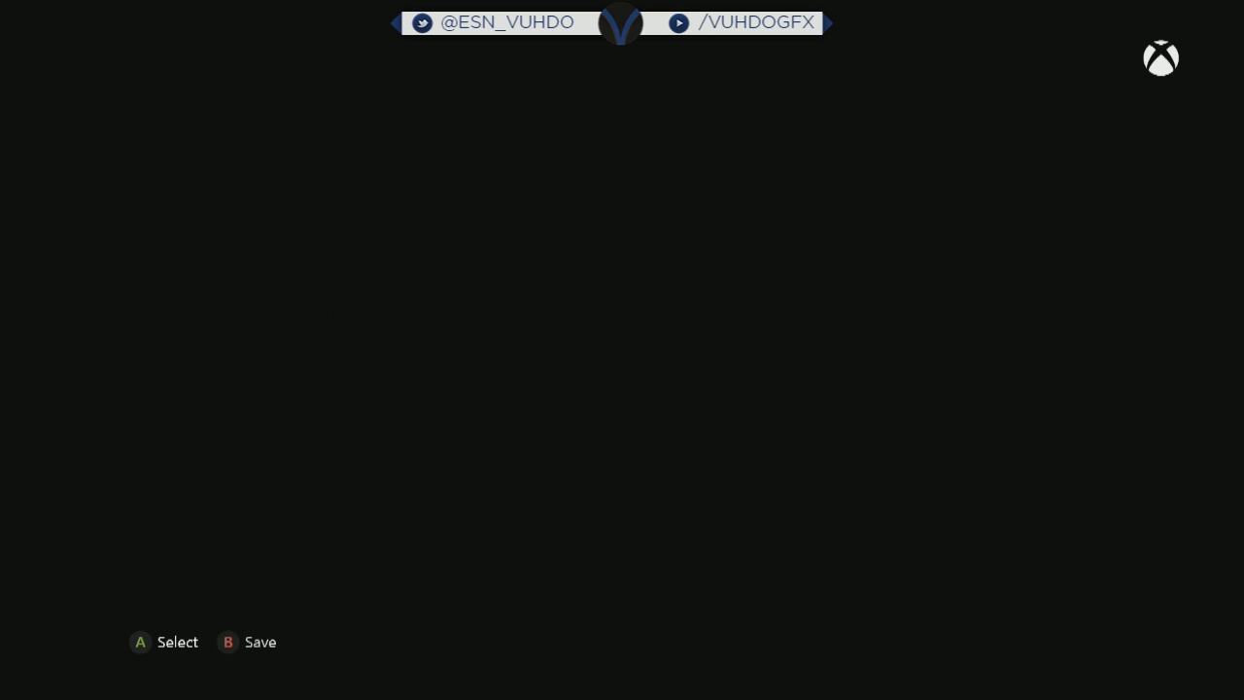
{"action": "key", "text": "Down"}
{"action": "key", "text": "Down"}
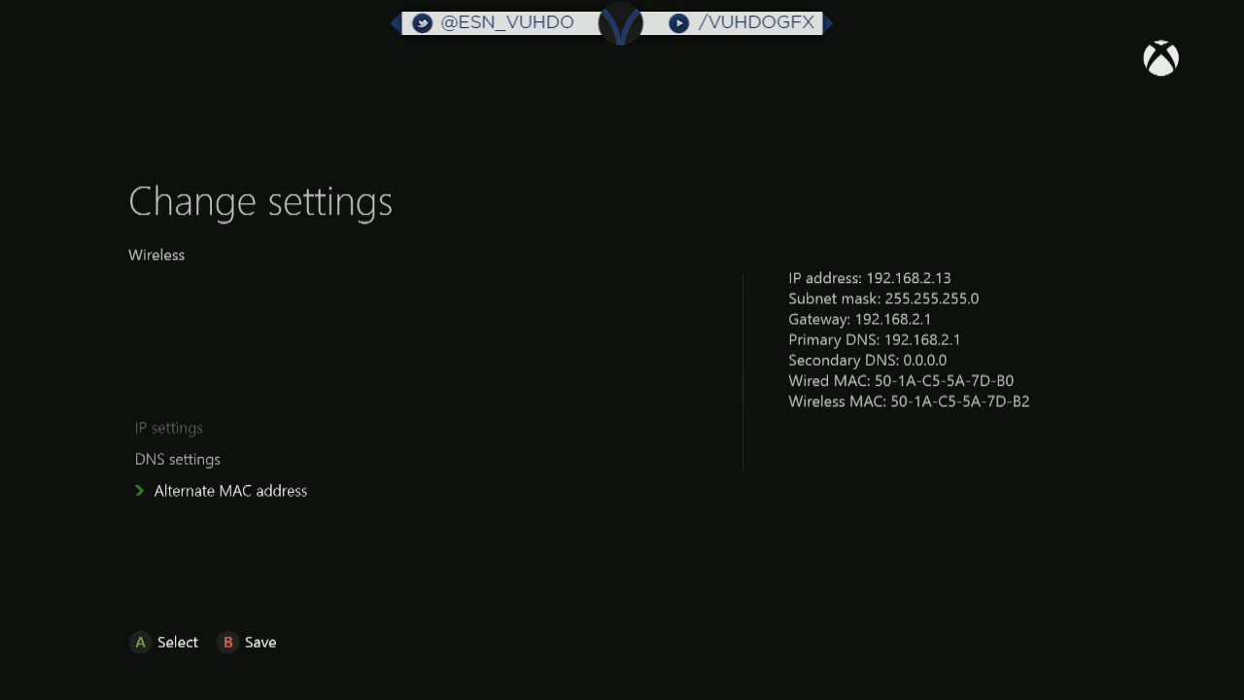
{"action": "key", "text": "Escape"}
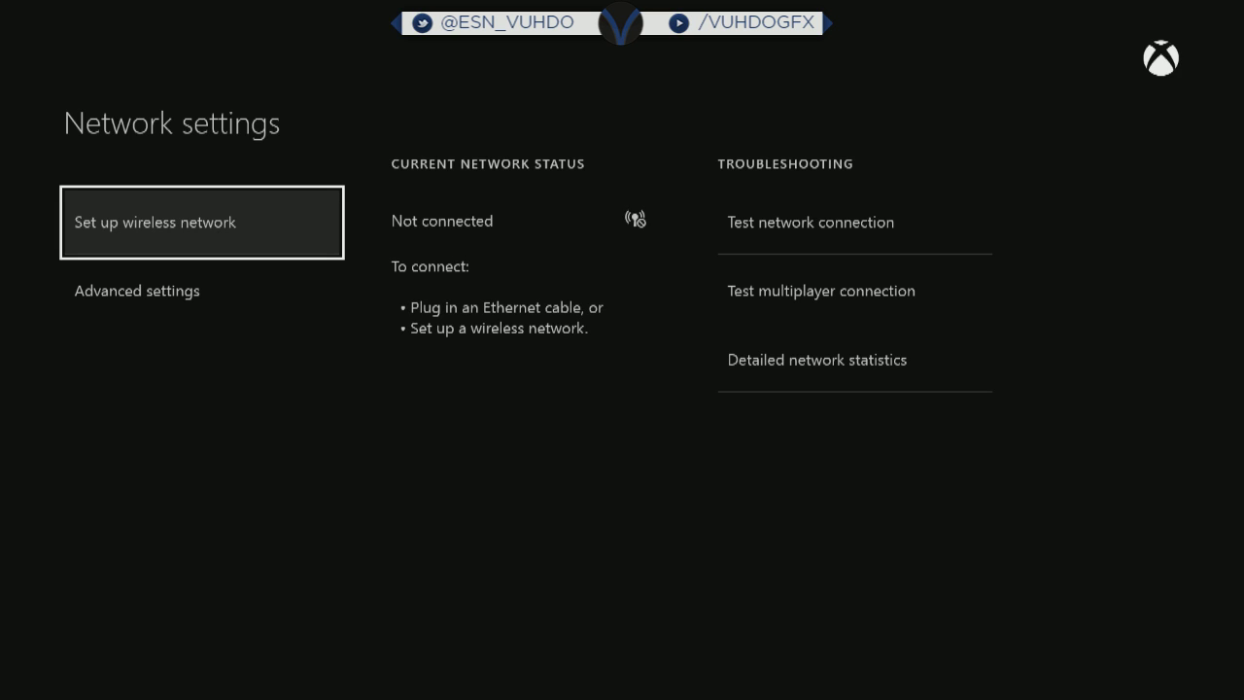
{"action": "key", "text": "Right"}
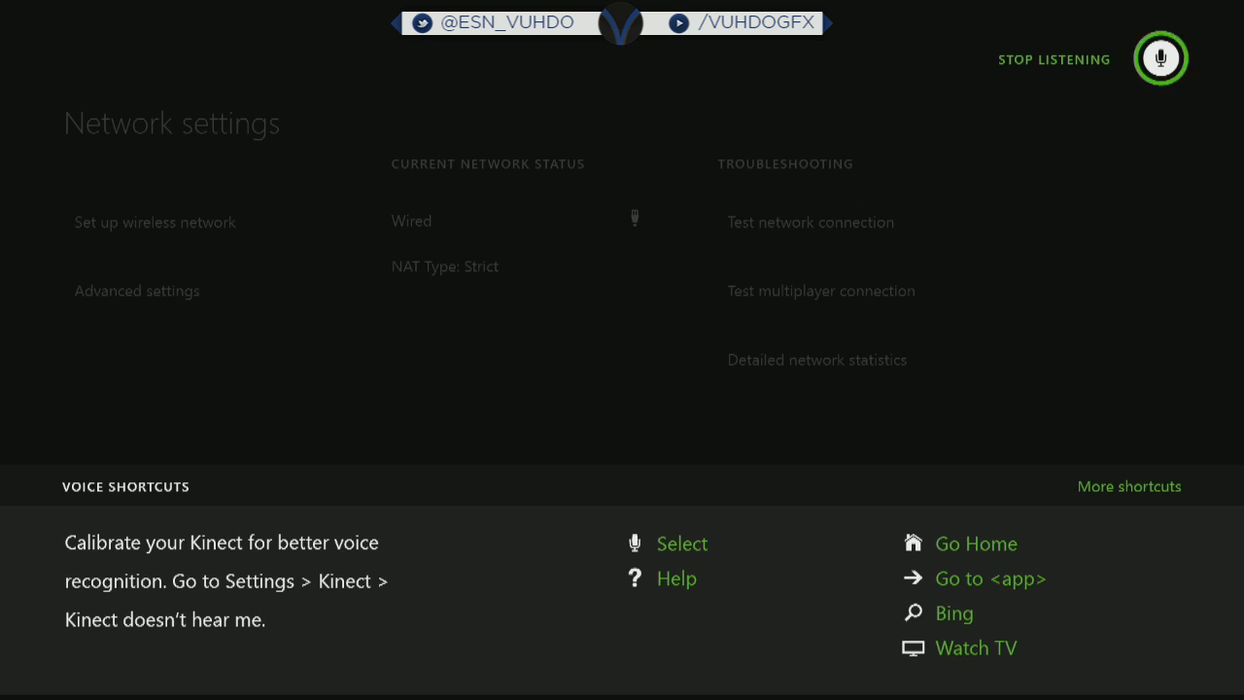
- Dismiss the voice shortcuts overlay and open Advanced settings
{"action": "key", "text": "Left"}
{"action": "key", "text": "Right"}
{"action": "key", "text": "Left"}
{"action": "key", "text": "Down"}
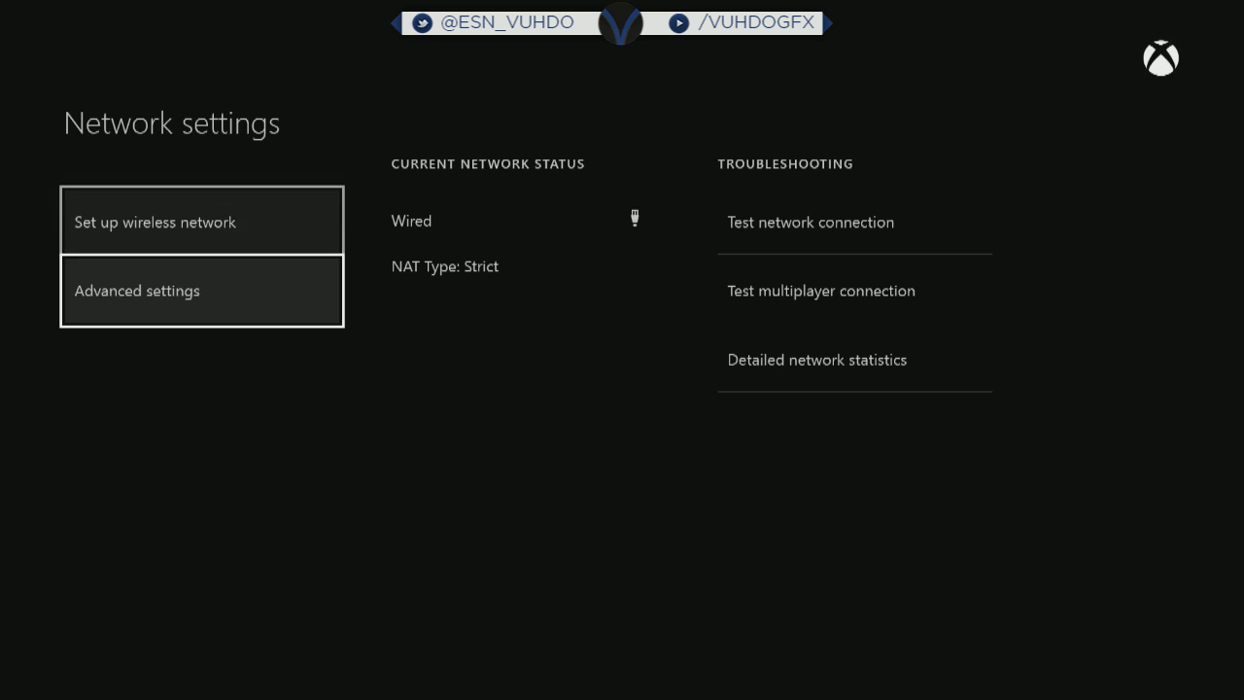
{"action": "key", "text": "Up"}
{"action": "key", "text": "Right"}
{"action": "key", "text": "Left"}
{"action": "key", "text": "Down"}
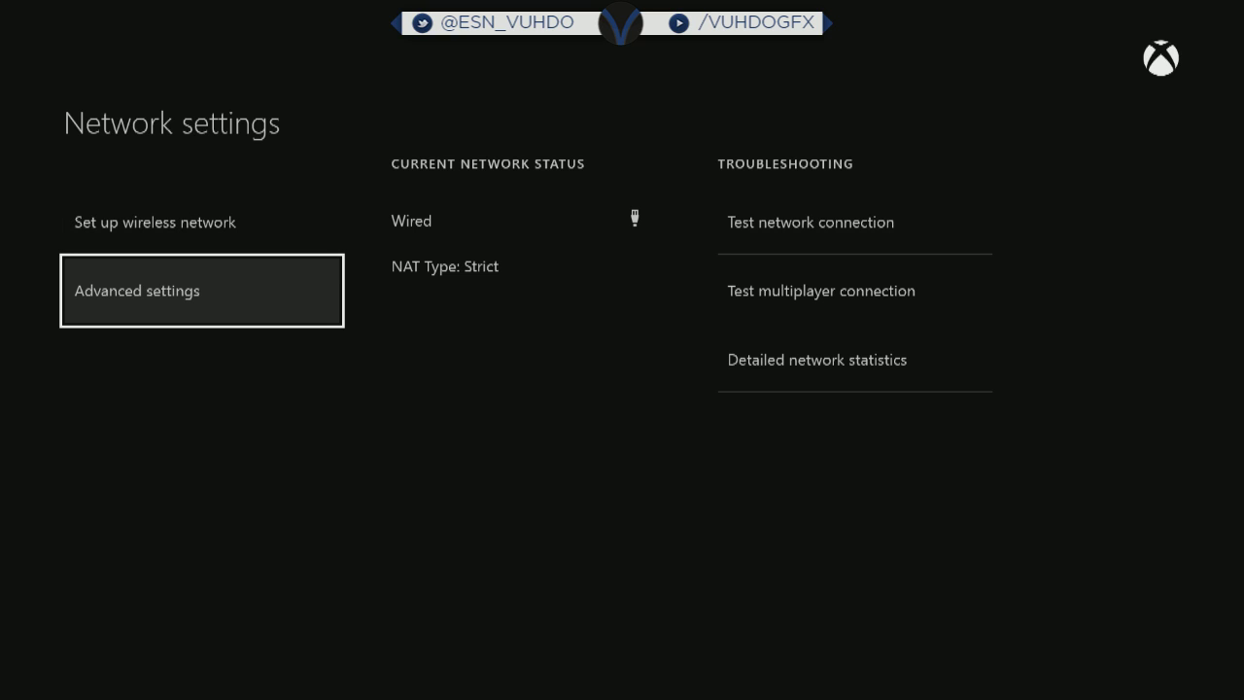
{"action": "key", "text": "Return"}
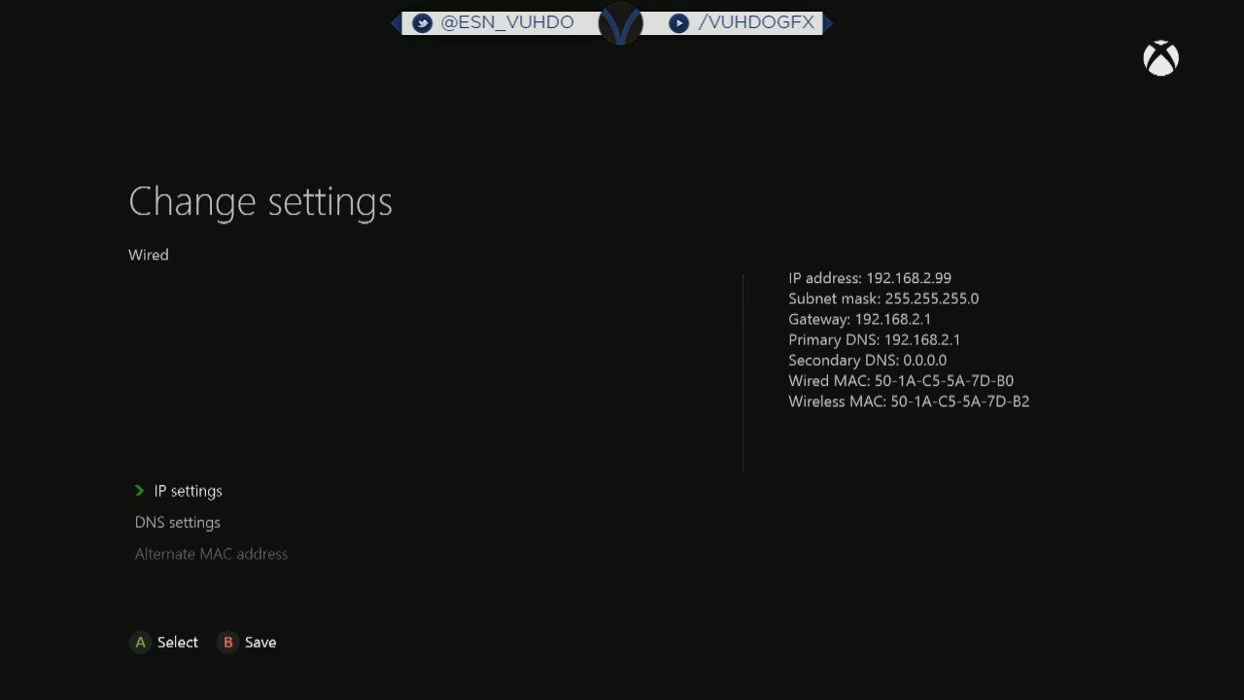
- Switch IP settings to Manual: IP 192.168.2.99, subnet 255.255.255.0, gateway 192.168.2.1
{"action": "key", "text": "Return"}
{"action": "key", "text": "Down"}
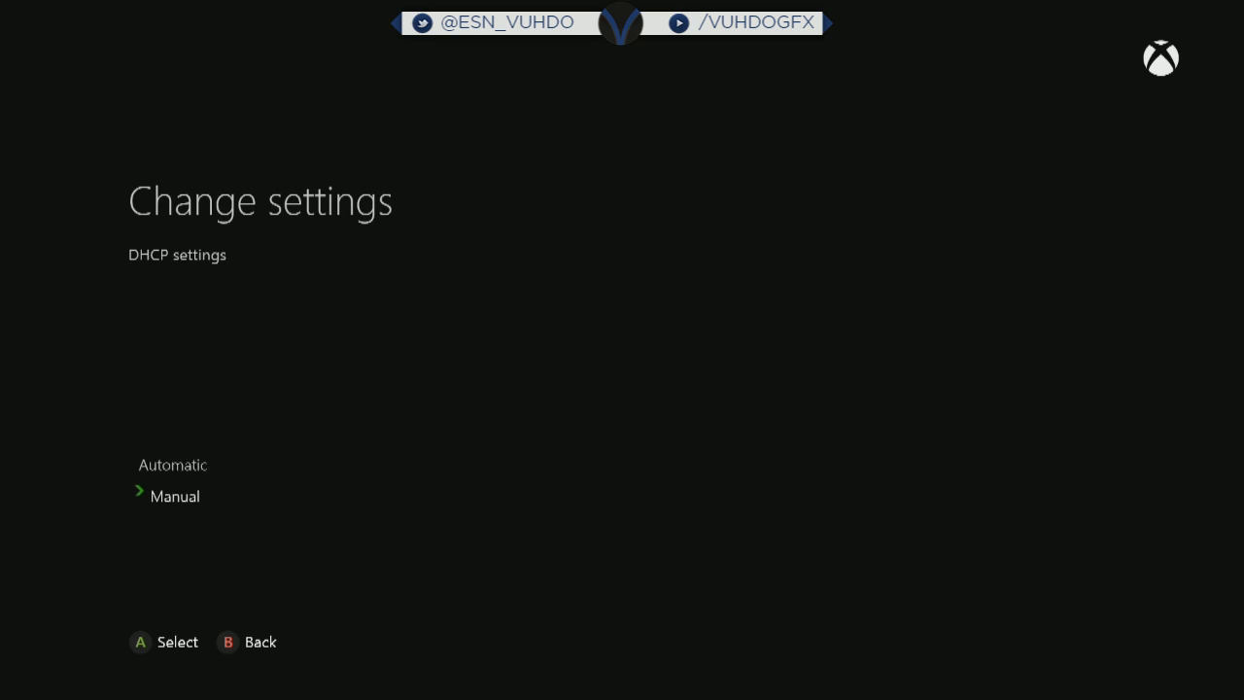
{"action": "key", "text": "Return"}
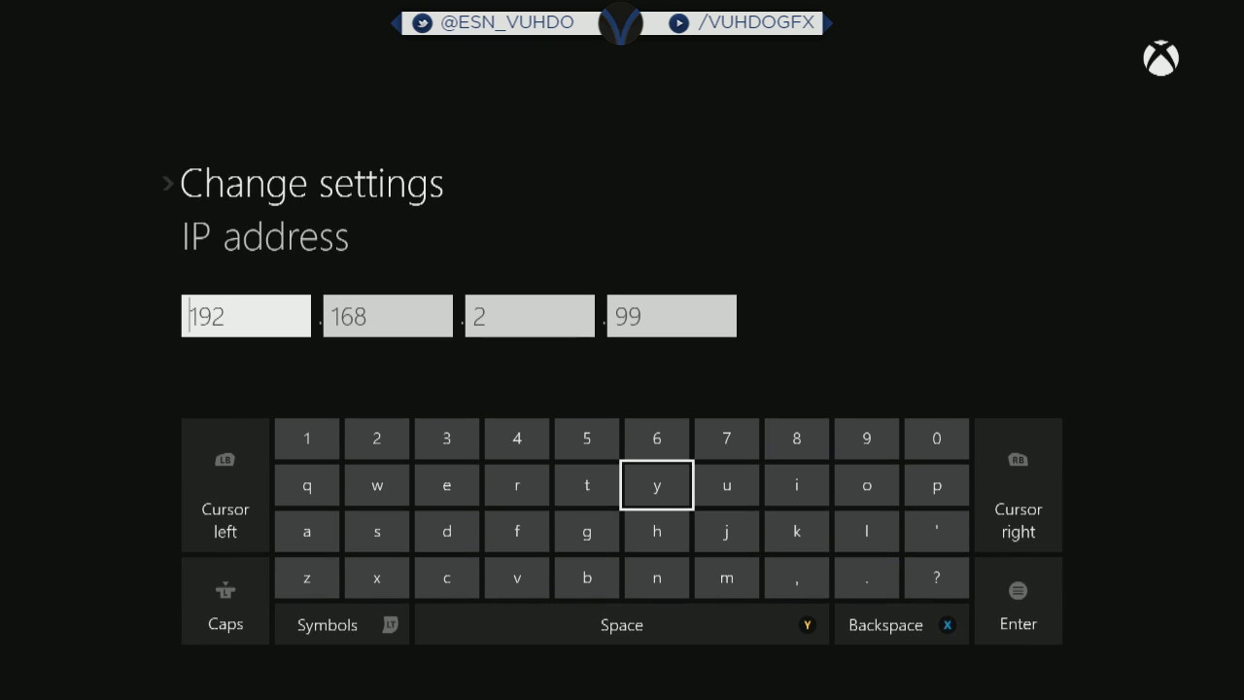
{"action": "key", "text": "Return"}
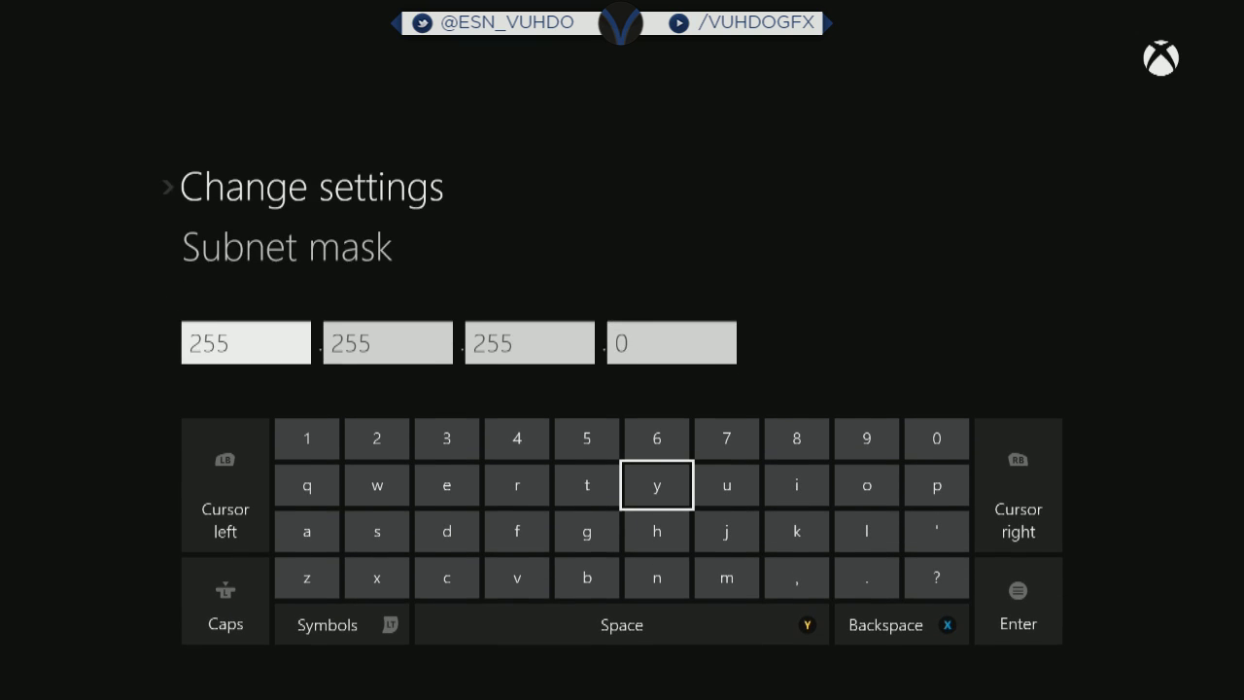
{"action": "key", "text": "Return"}
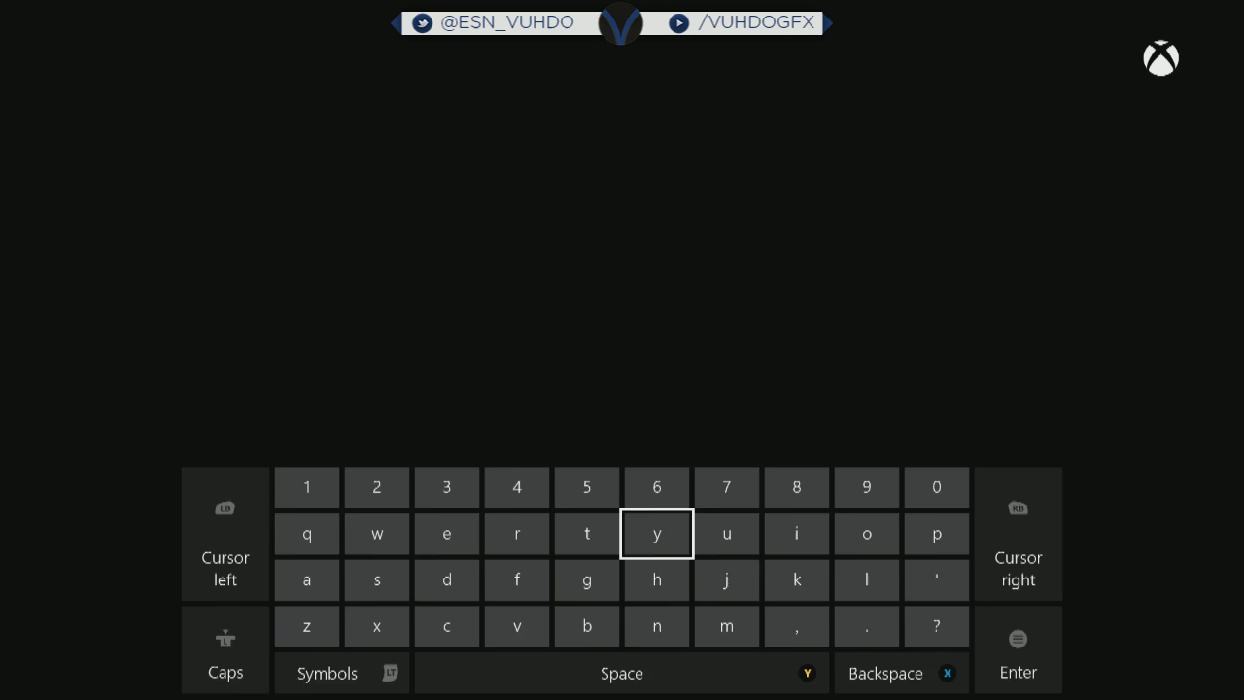
{"action": "key", "text": "Return"}
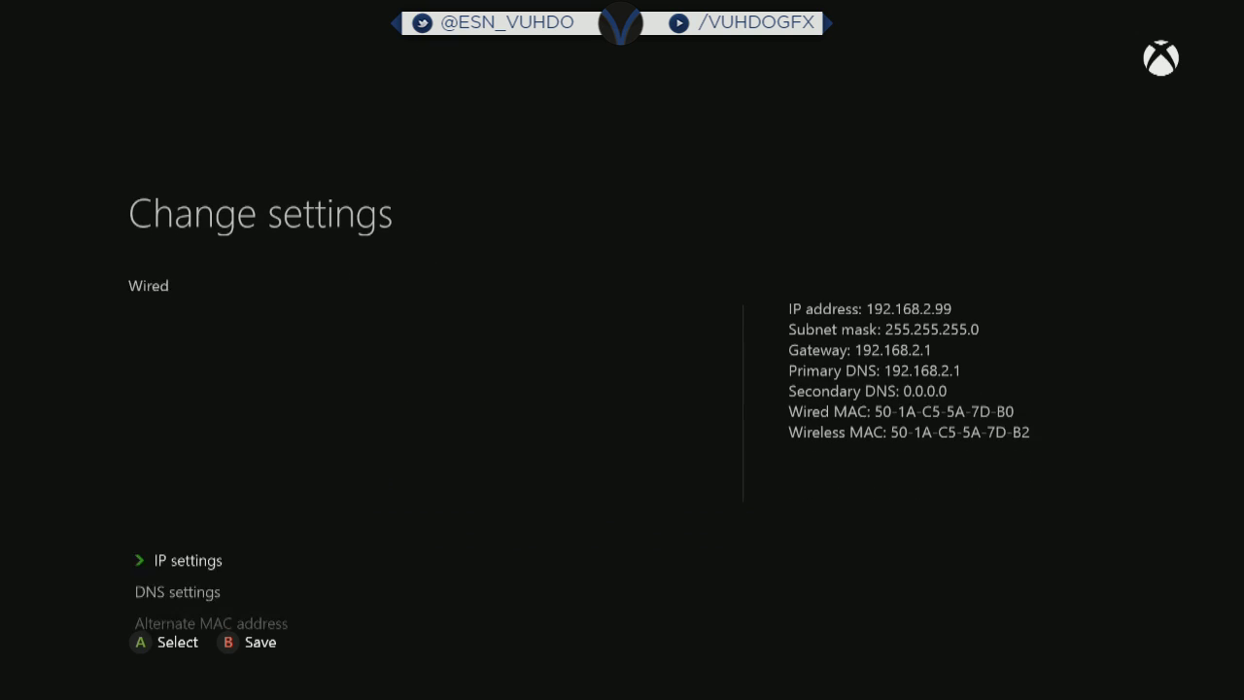
{"action": "key", "text": "Down"}
{"action": "key", "text": "Up"}
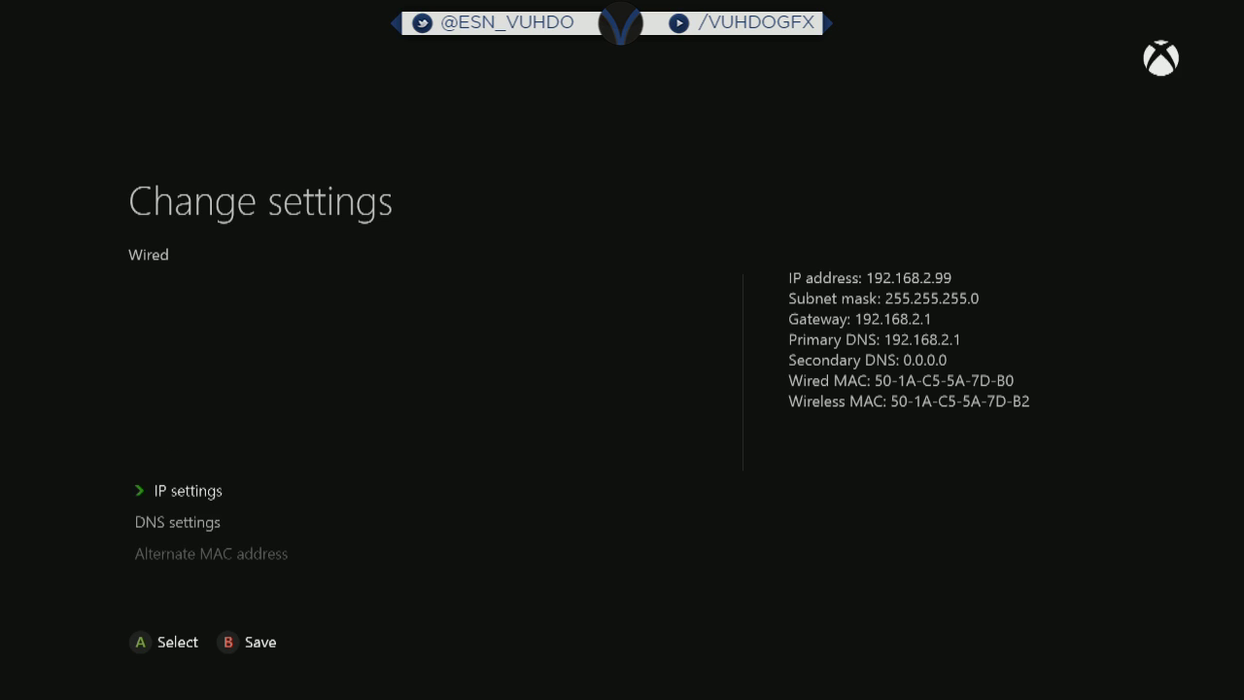
{"action": "key", "text": "Down"}
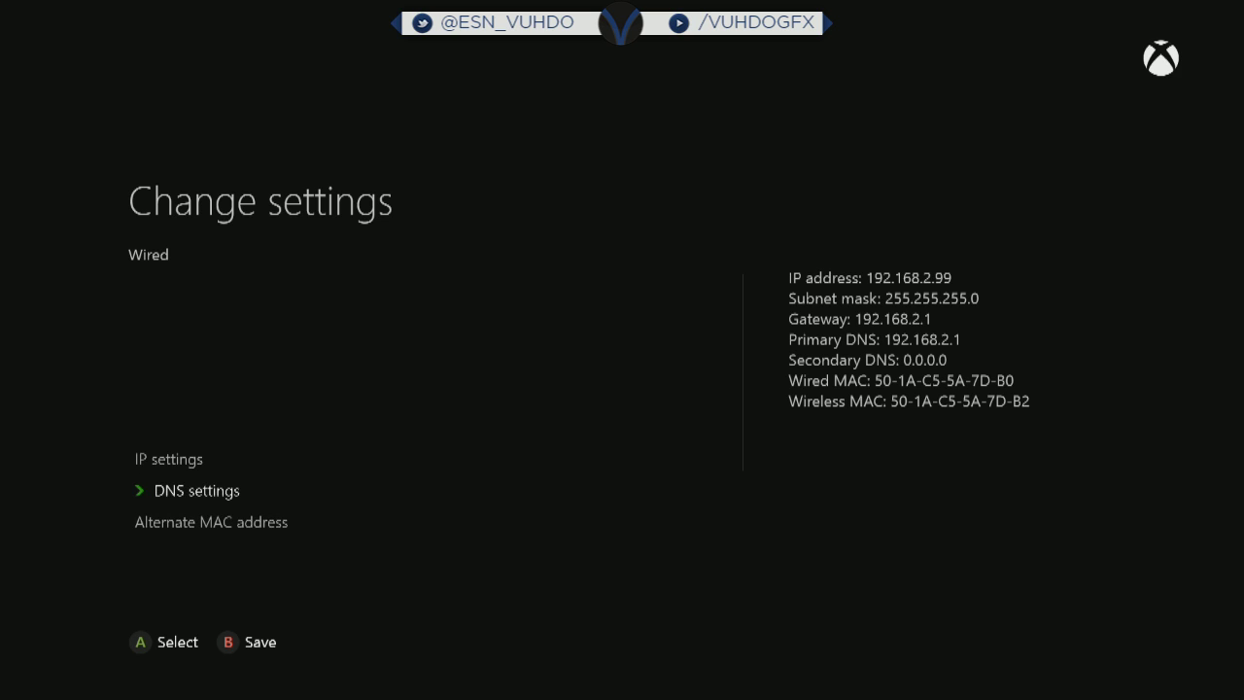
- Set DNS to Manual with primary 192.168.2.1 and secondary 0.0.0.0, then save and test
{"action": "key", "text": "Return"}
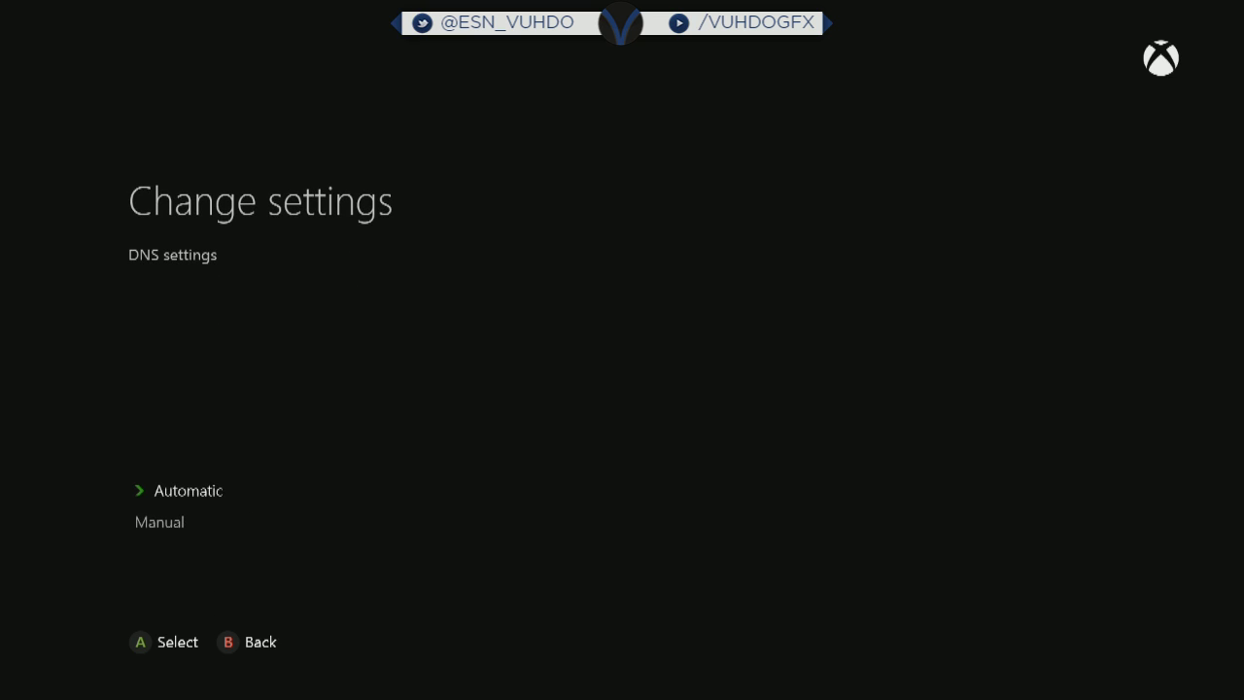
{"action": "key", "text": "Down"}
{"action": "key", "text": "Return"}
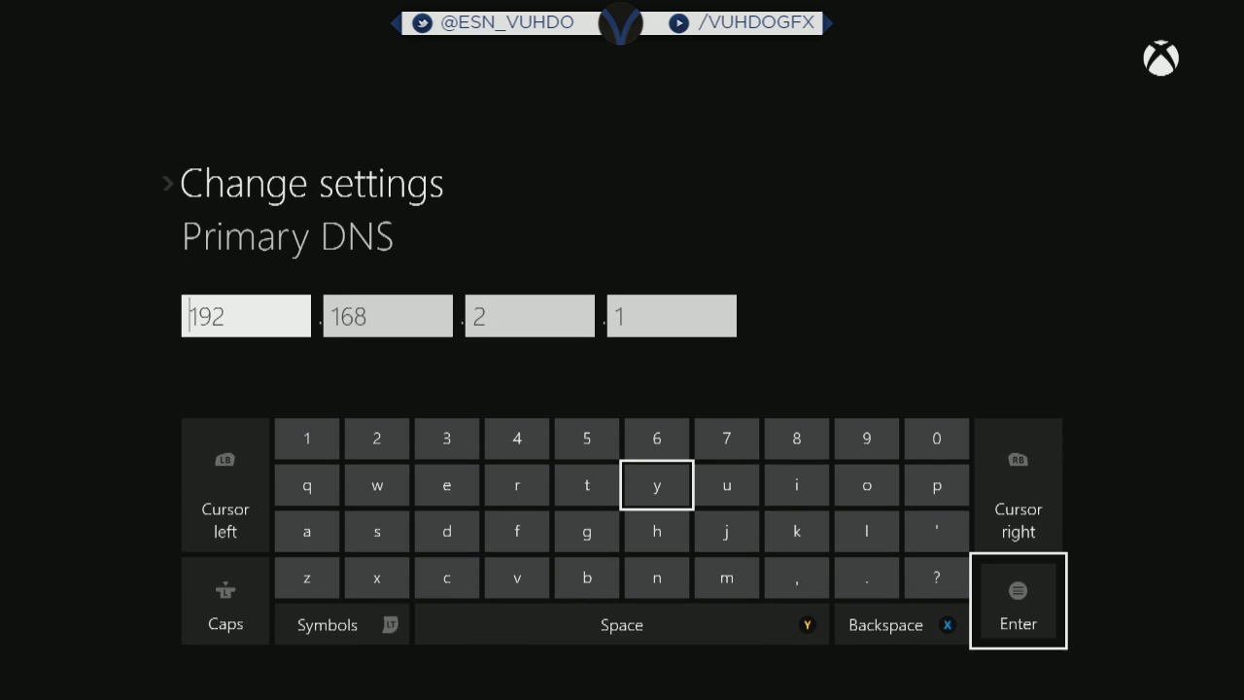
{"action": "key", "text": "Return"}
{"action": "key", "text": "Return"}
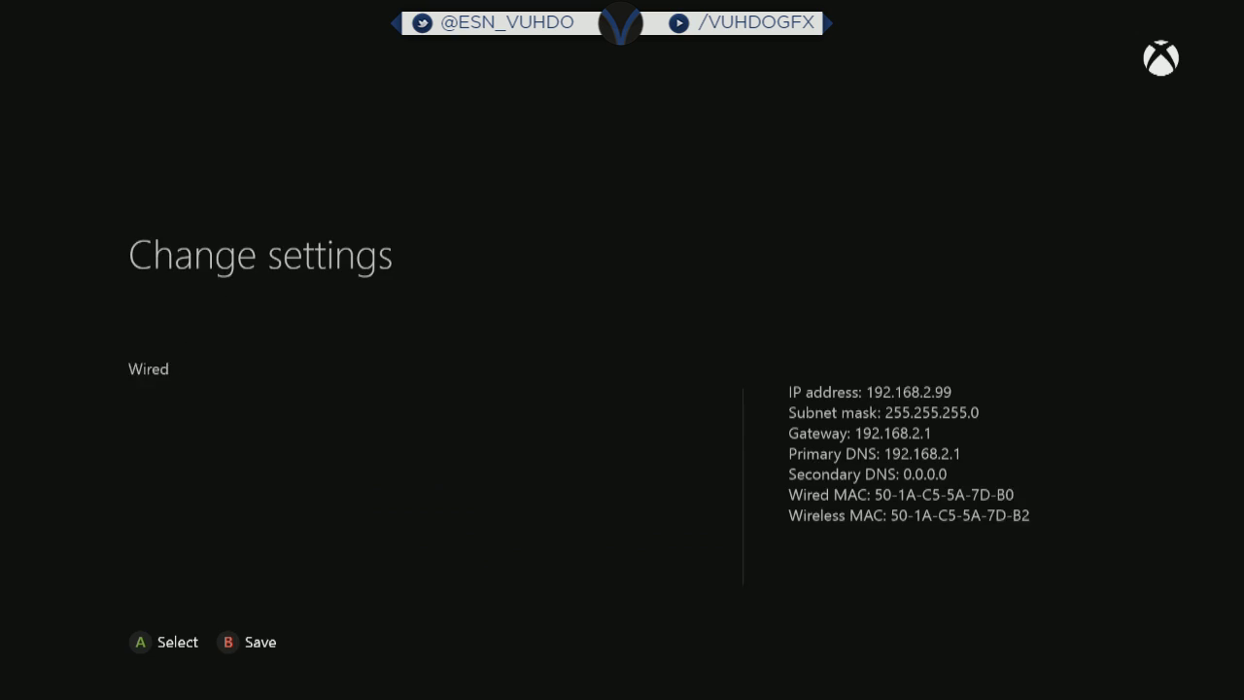
{"action": "key", "text": "Up"}
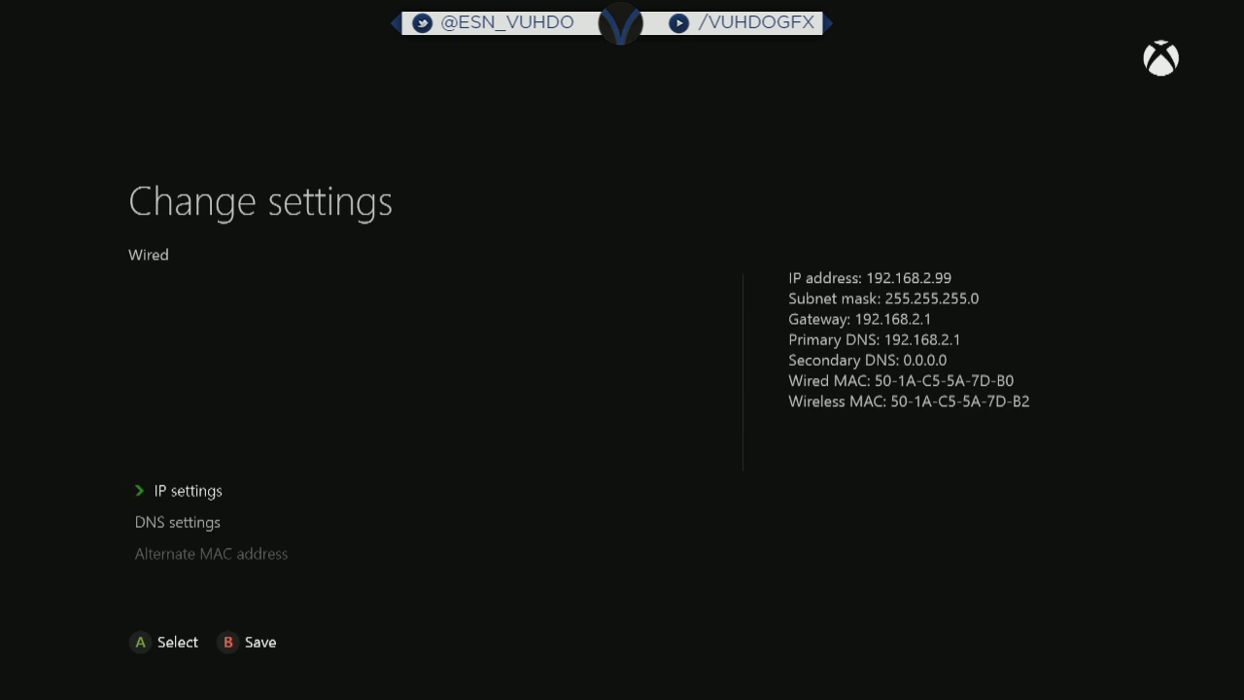
{"action": "key", "text": "Escape"}
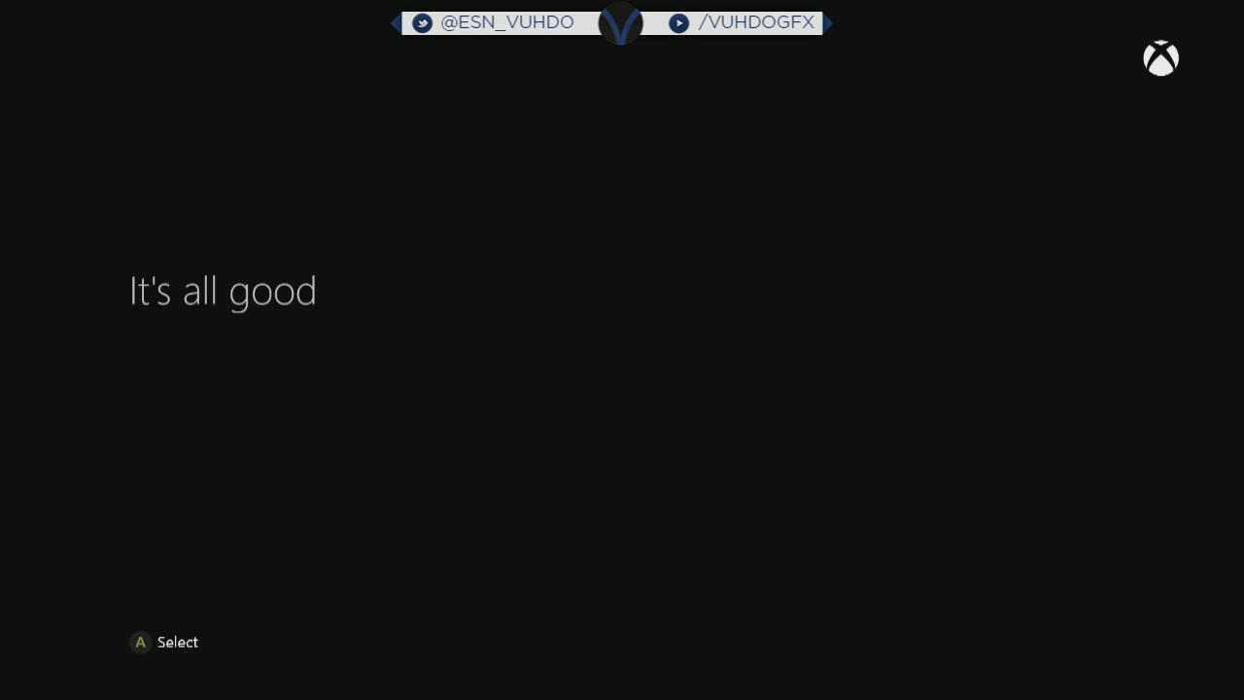
- Continue past 'It's all good' and open Alternate MAC address under Advanced settings
{"action": "key", "text": "Return"}
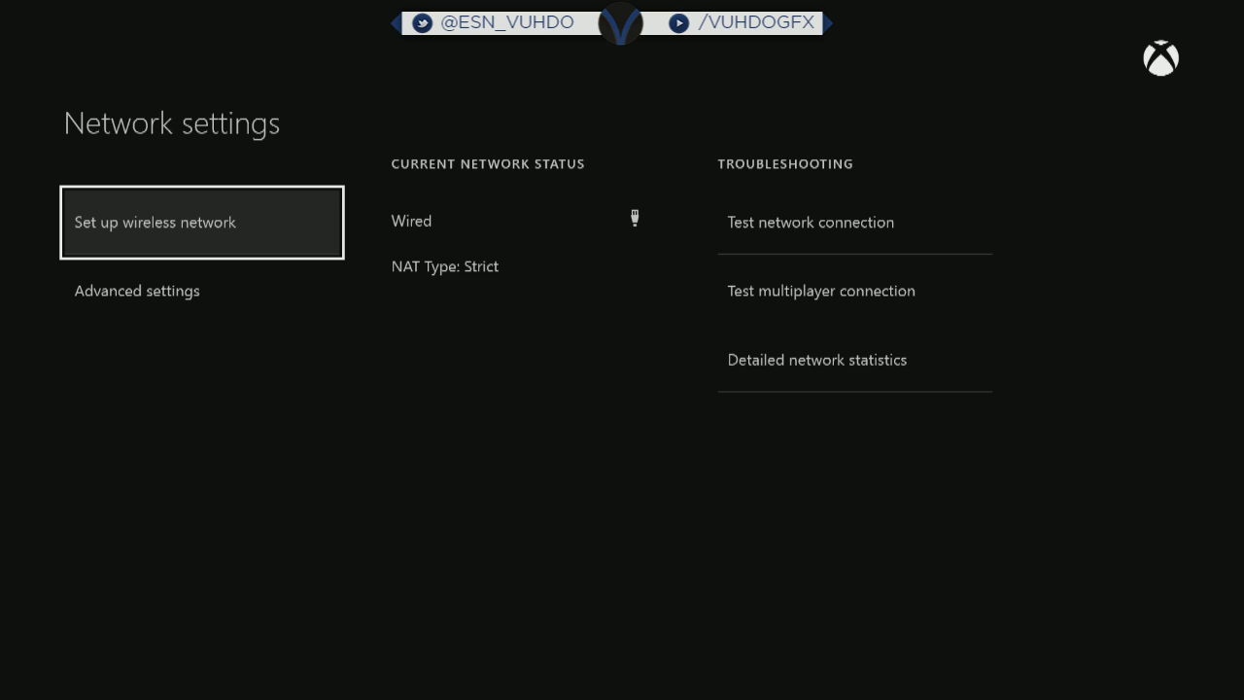
{"action": "key", "text": "Right"}
{"action": "key", "text": "Down"}
{"action": "key", "text": "Left"}
{"action": "key", "text": "Return"}
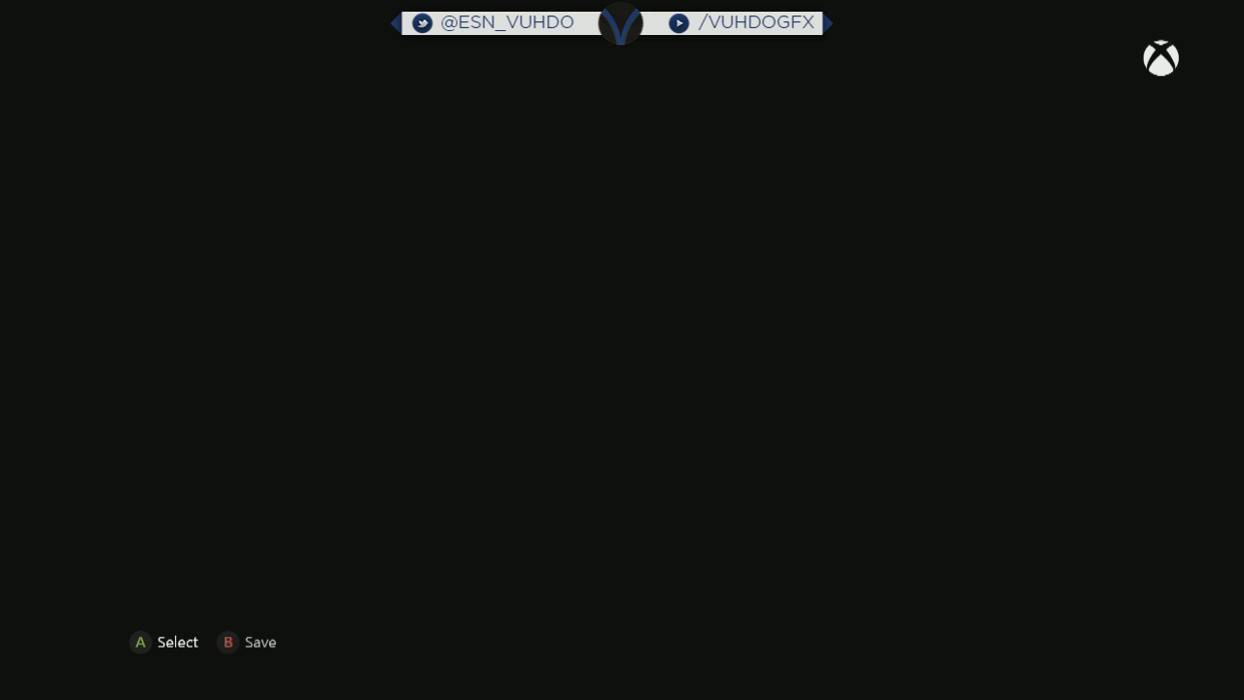
{"action": "key", "text": "Down"}
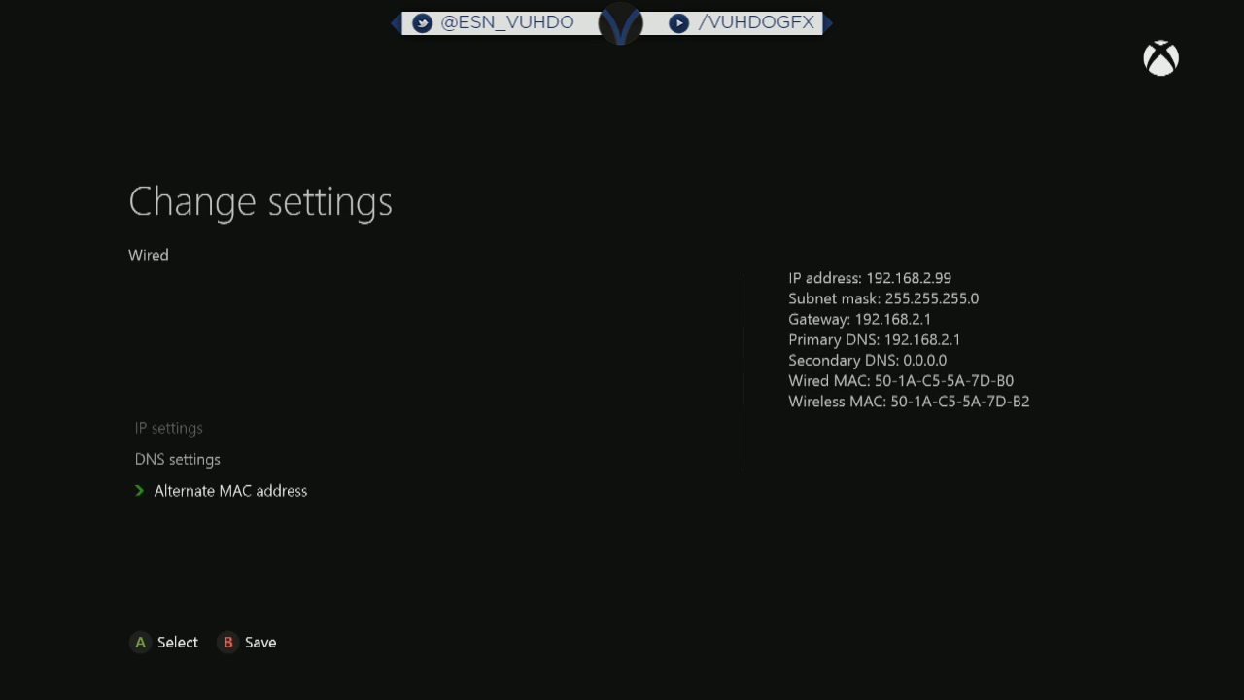
{"action": "key", "text": "Return"}
{"action": "key", "text": "Down"}
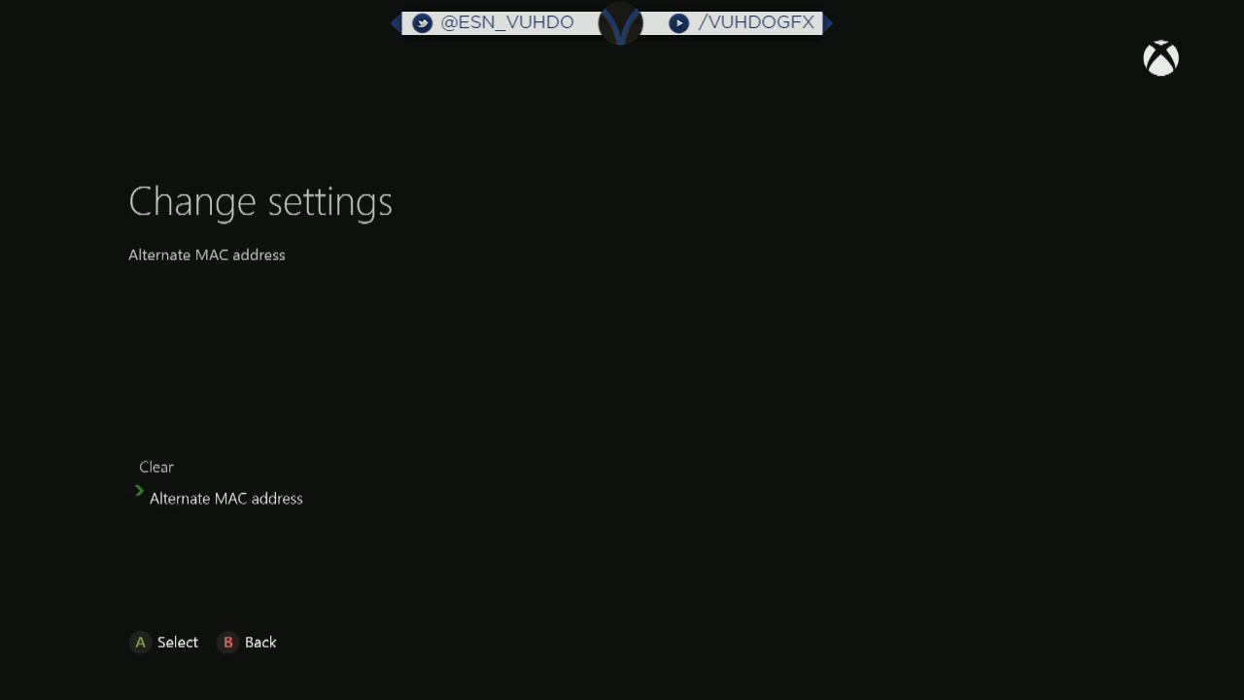